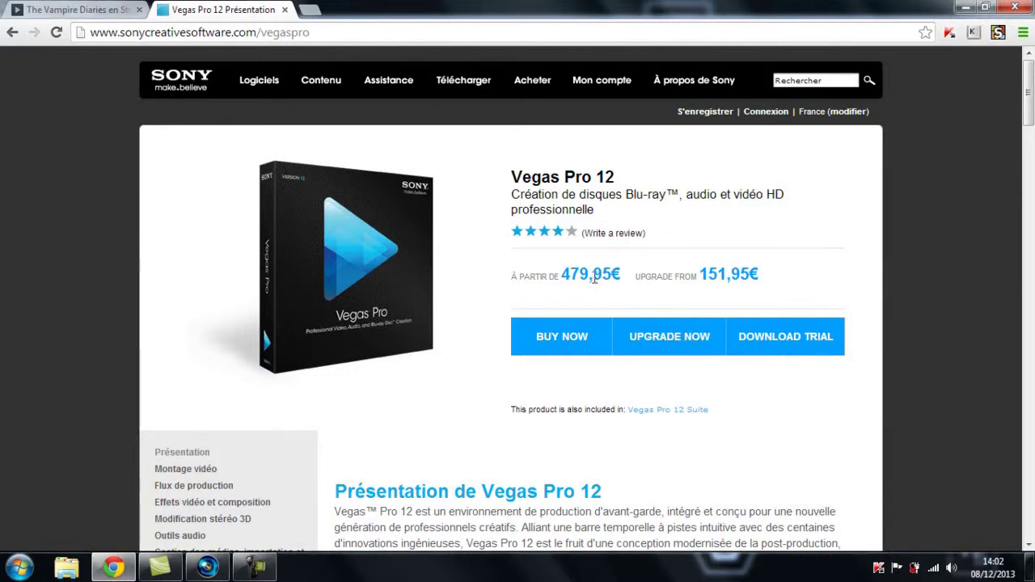
drag(589, 274, 619, 267)
click(633, 299)
mouse_move(591, 275)
mouse_down()
mouse_move(634, 289)
mouse_move(594, 275)
mouse_up()
click(637, 298)
click(597, 286)
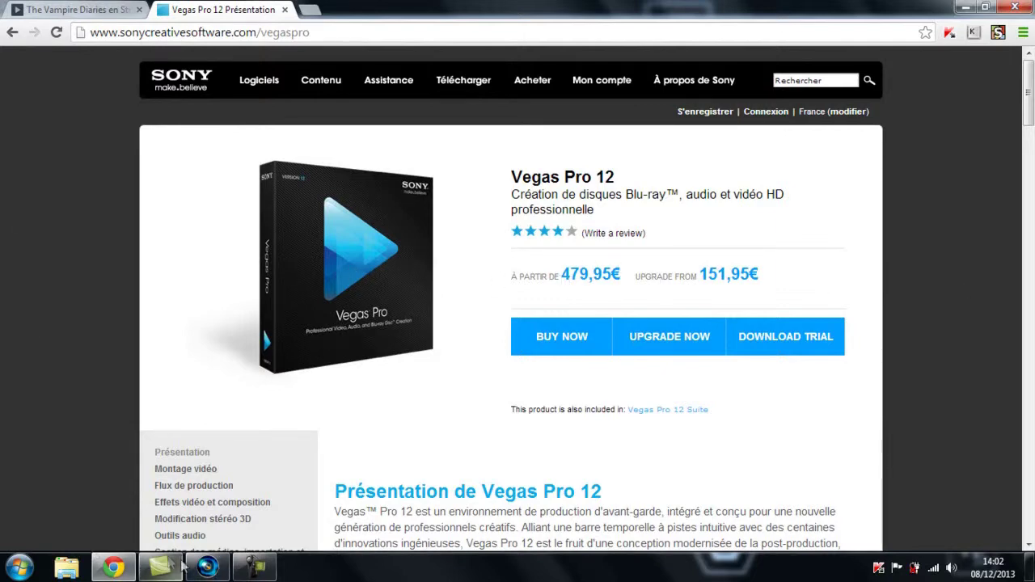
Switch to Vegas Pro 11.0 and look over the Sony transitions list and the commands for file, editing and view
click(208, 569)
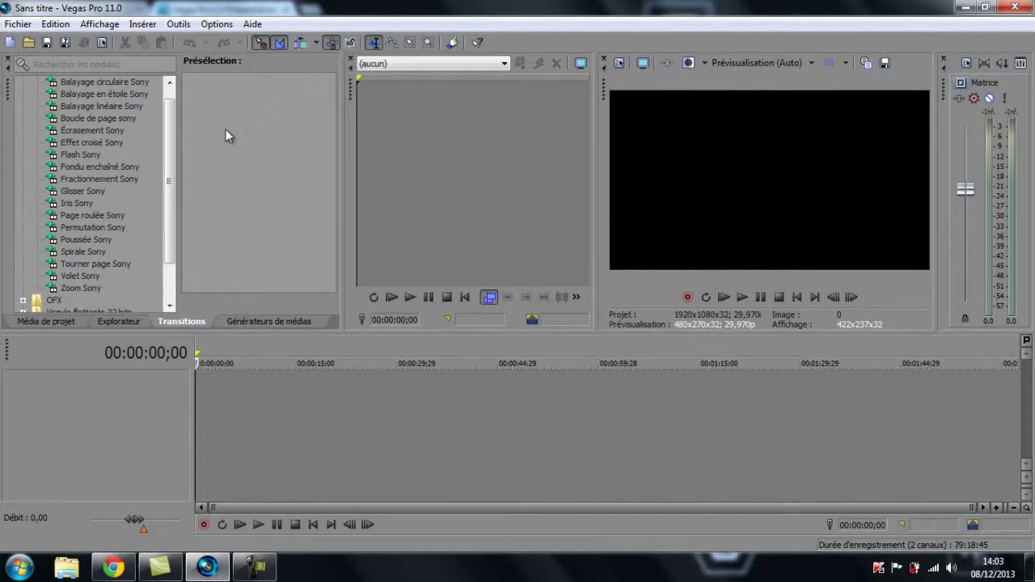
mouse_move(170, 127)
mouse_down()
mouse_move(167, 166)
mouse_move(167, 119)
mouse_up()
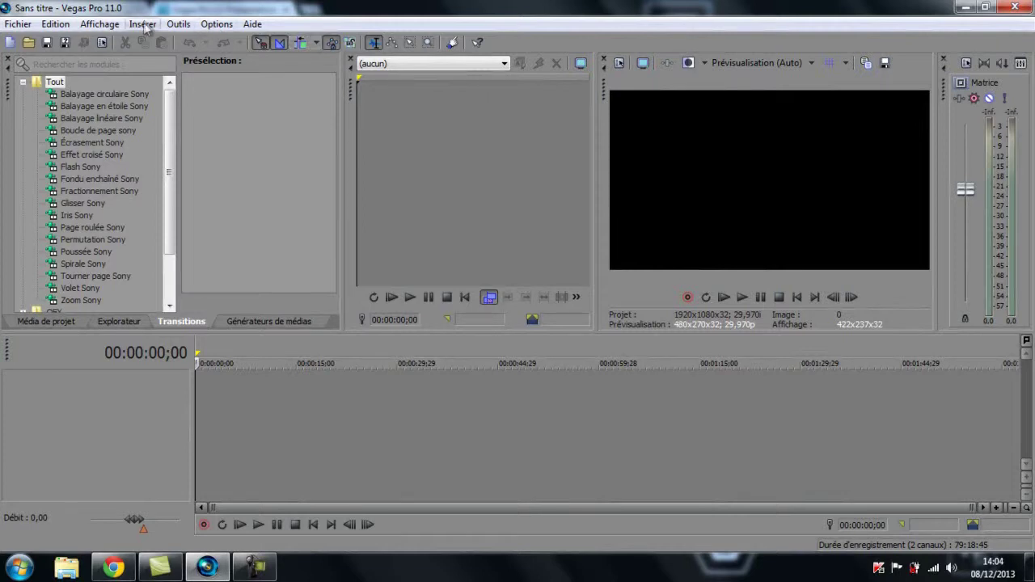
click(18, 24)
click(18, 23)
click(18, 23)
mouse_move(51, 29)
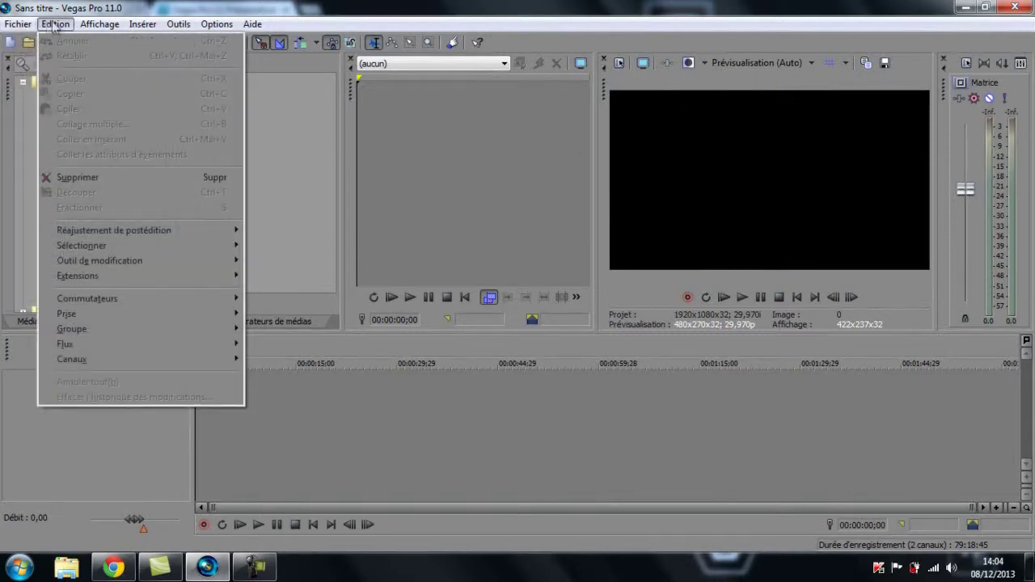
mouse_move(100, 24)
click(430, 36)
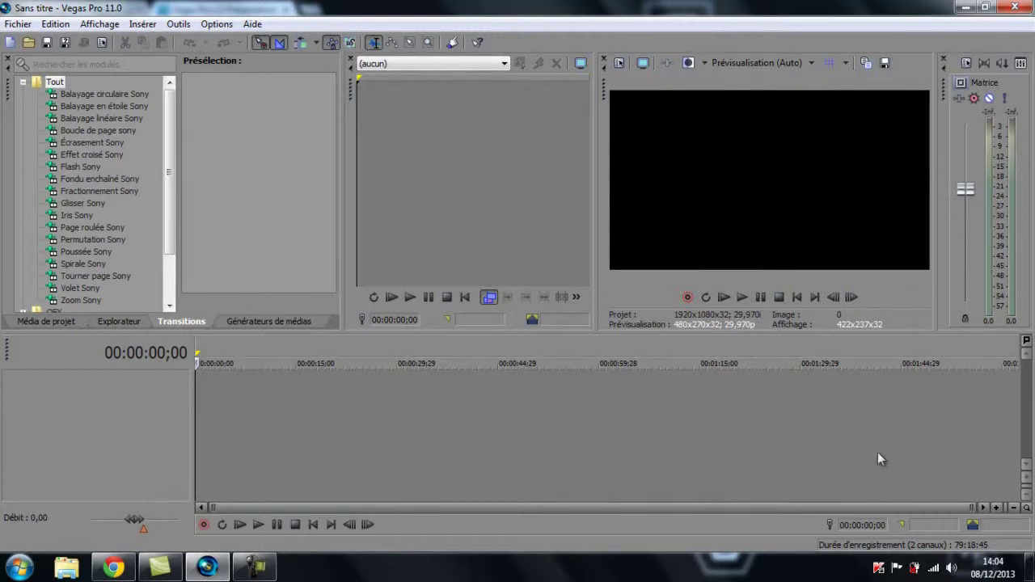
Look through the available transitions, the file explorer, the project media and the media generators
scroll(168, 138, down, 2)
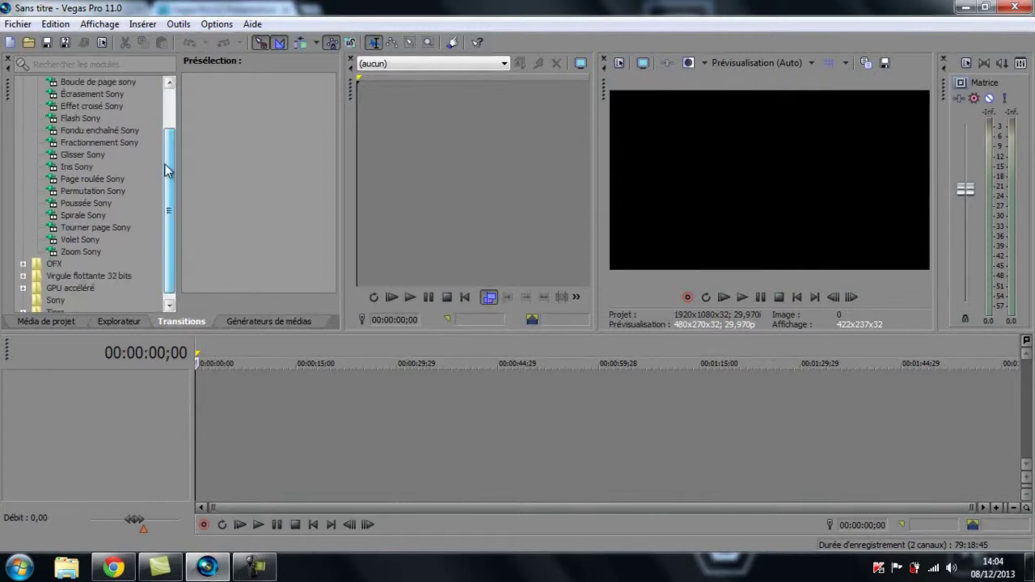
click(129, 323)
click(53, 324)
click(116, 322)
click(178, 321)
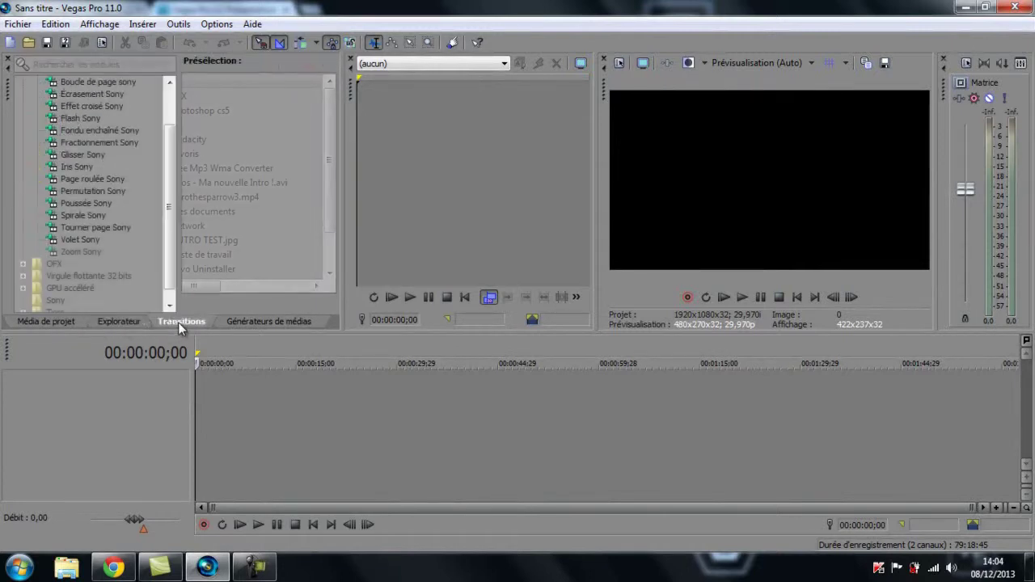
click(122, 320)
click(70, 324)
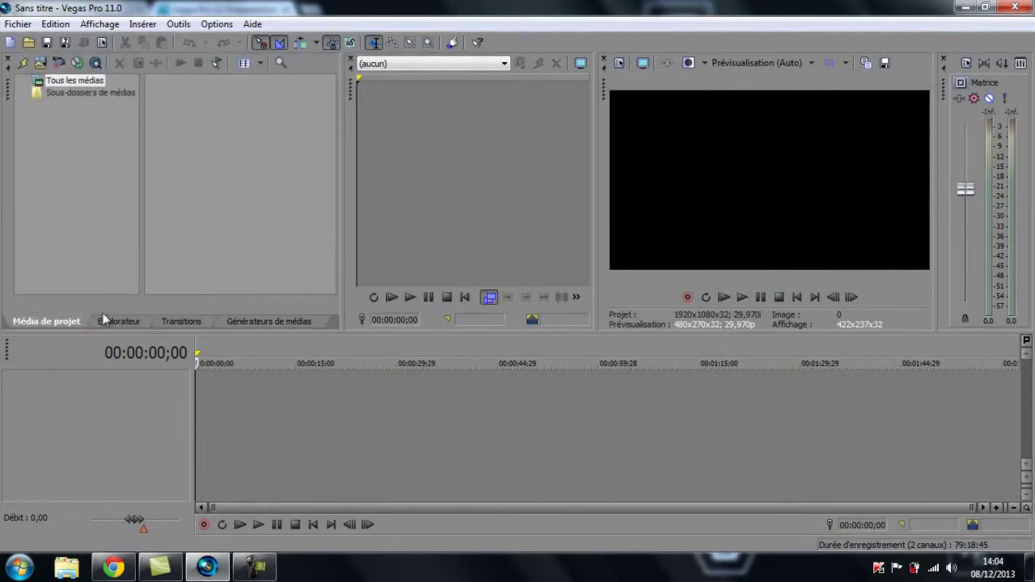
click(109, 322)
click(198, 324)
click(242, 323)
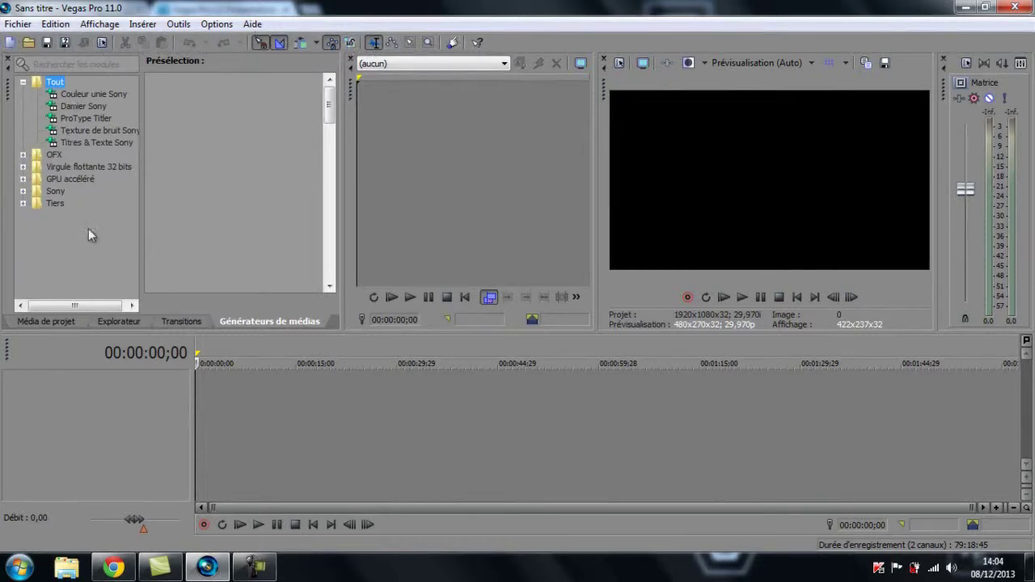
Reposition the cursor along the empty timeline, leaving it near the start at 00:00:02;11
click(333, 438)
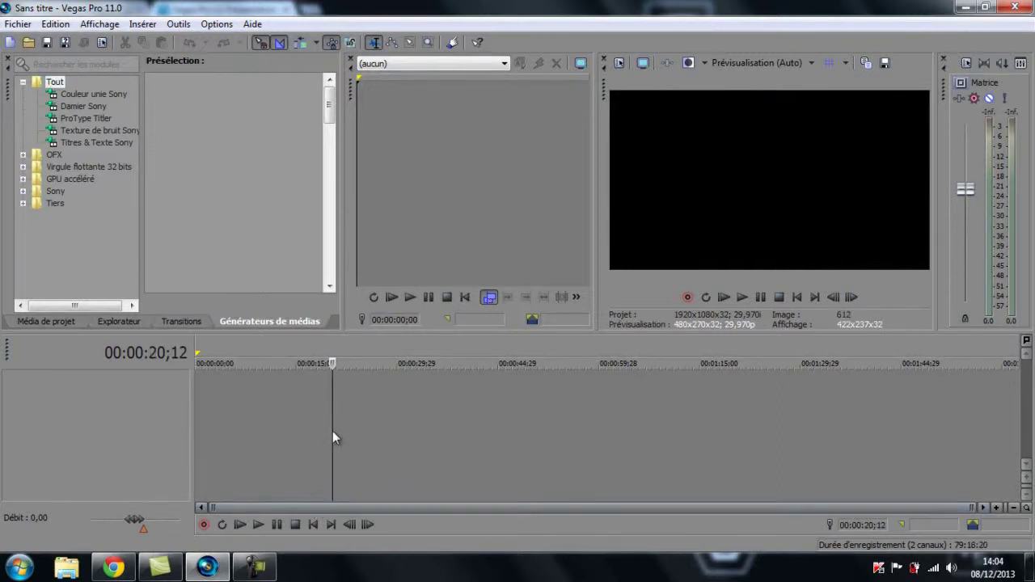
click(197, 386)
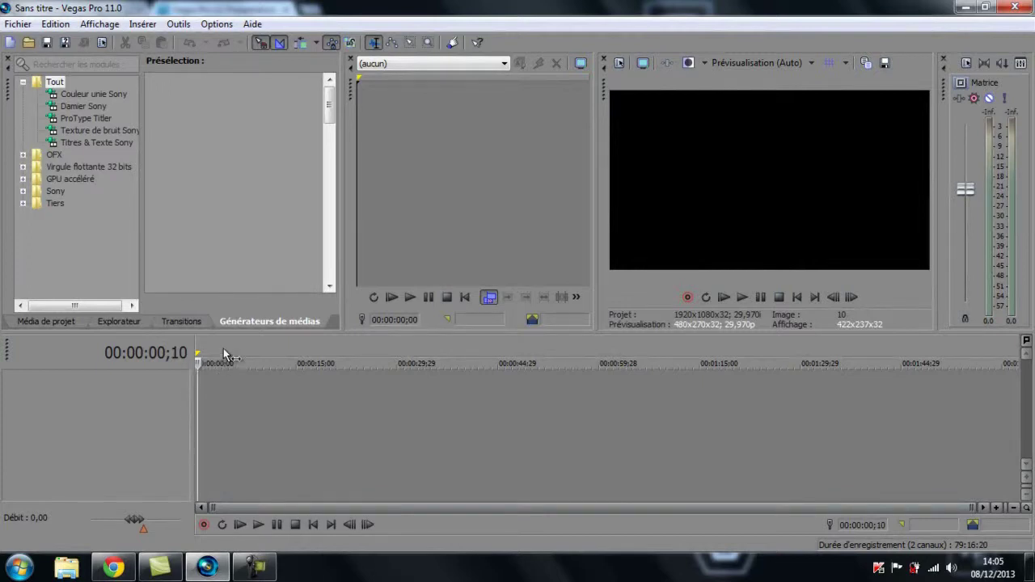
mouse_move(223, 350)
mouse_down()
mouse_move(275, 349)
mouse_move(221, 340)
mouse_up()
drag(220, 400, 198, 404)
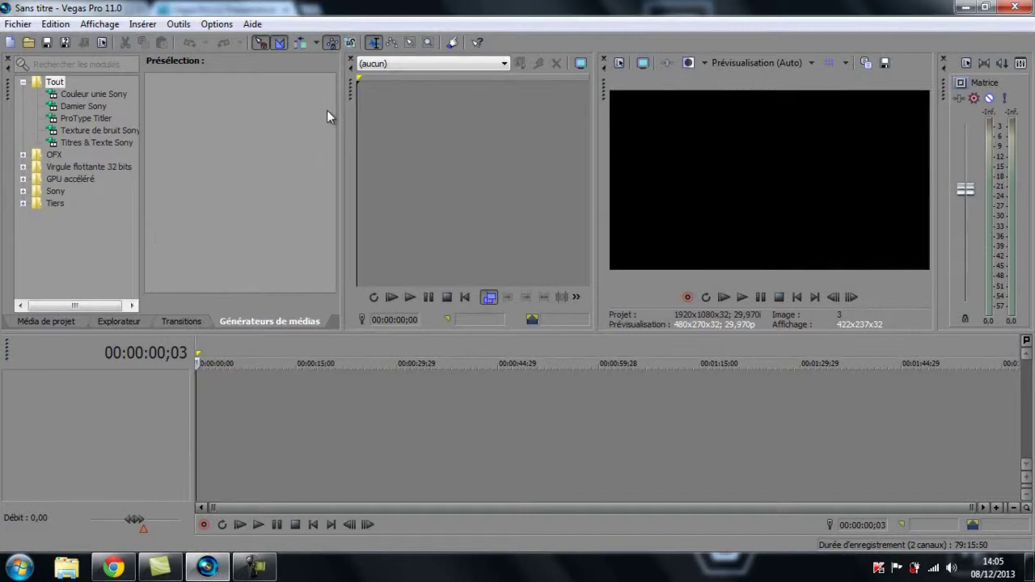
click(211, 406)
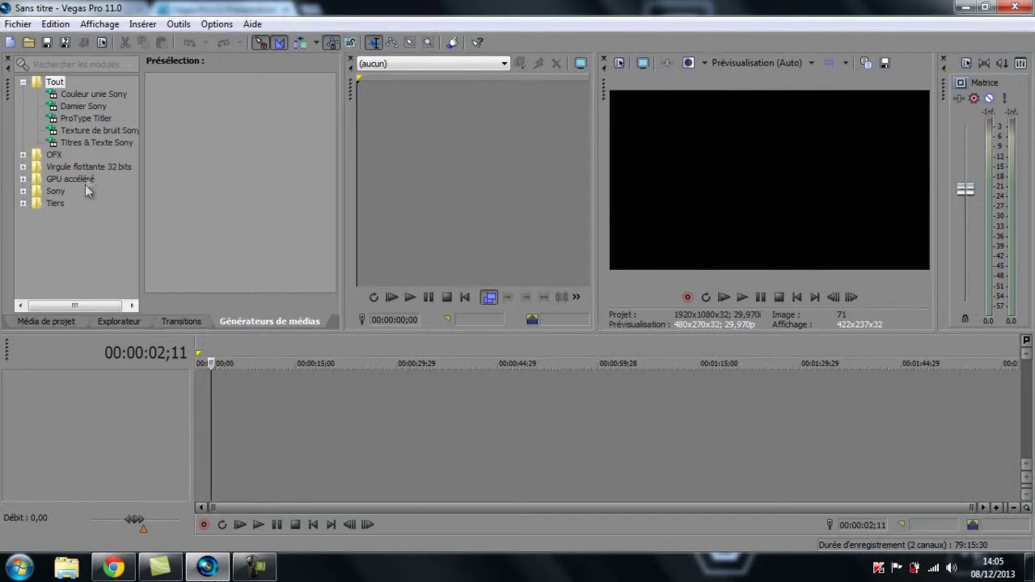
Review the project media, explorer, transitions and media generator views again, ending with the media generators
click(185, 321)
click(129, 325)
click(89, 321)
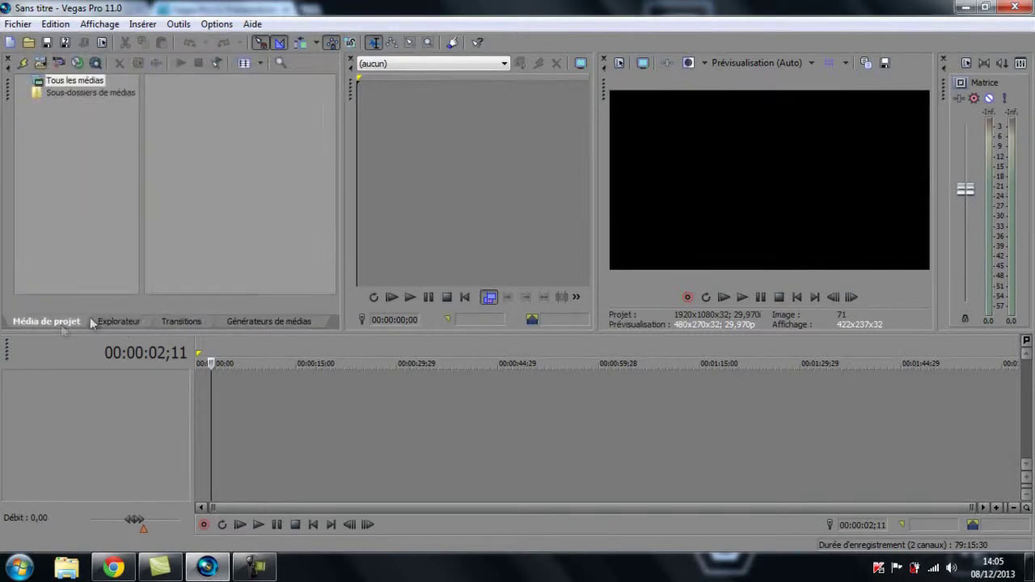
click(124, 322)
click(179, 324)
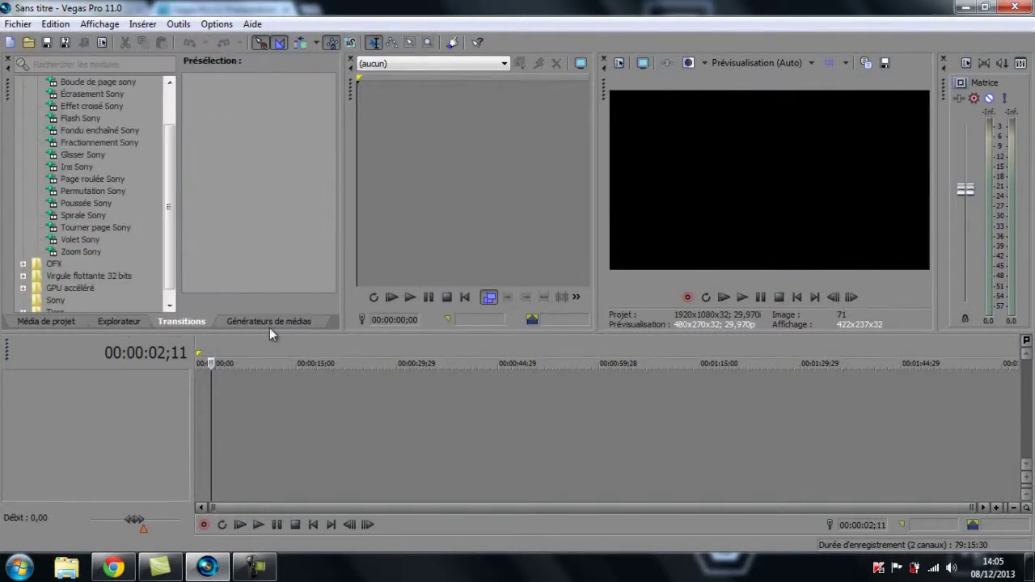
click(269, 322)
click(170, 322)
click(109, 323)
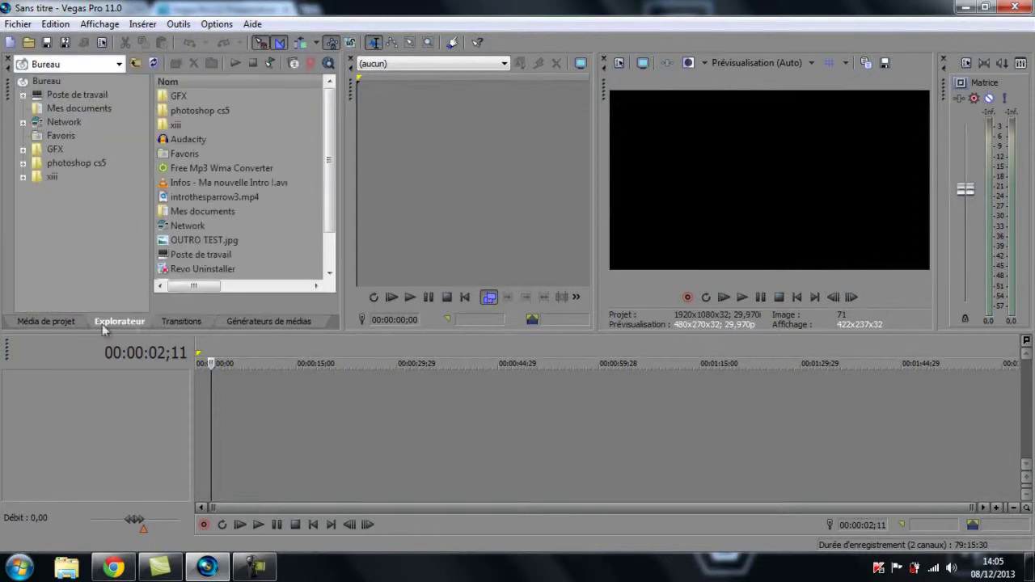
click(81, 324)
click(129, 324)
click(181, 322)
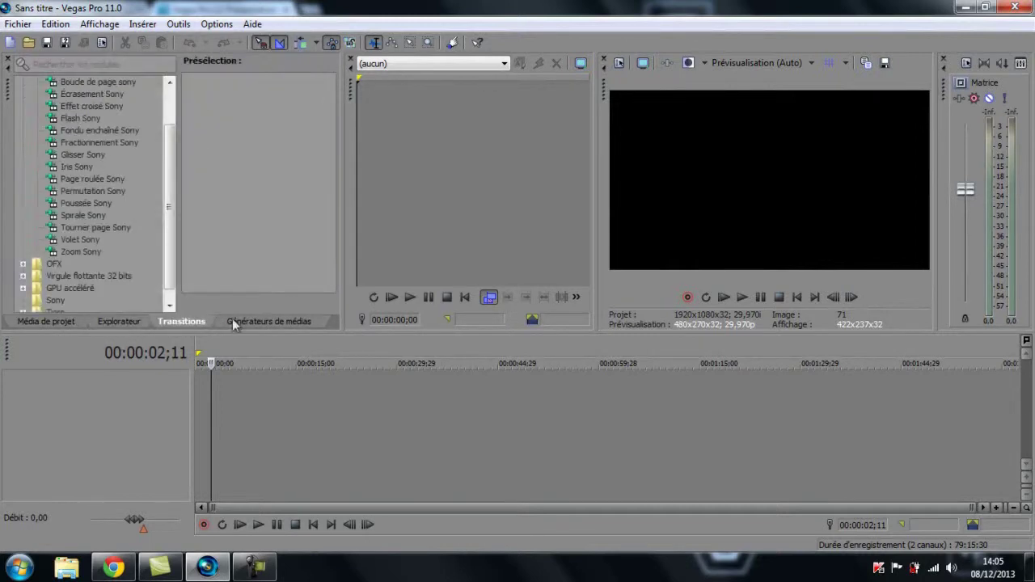
click(267, 322)
click(188, 321)
click(126, 322)
click(54, 323)
click(113, 324)
click(183, 322)
click(273, 322)
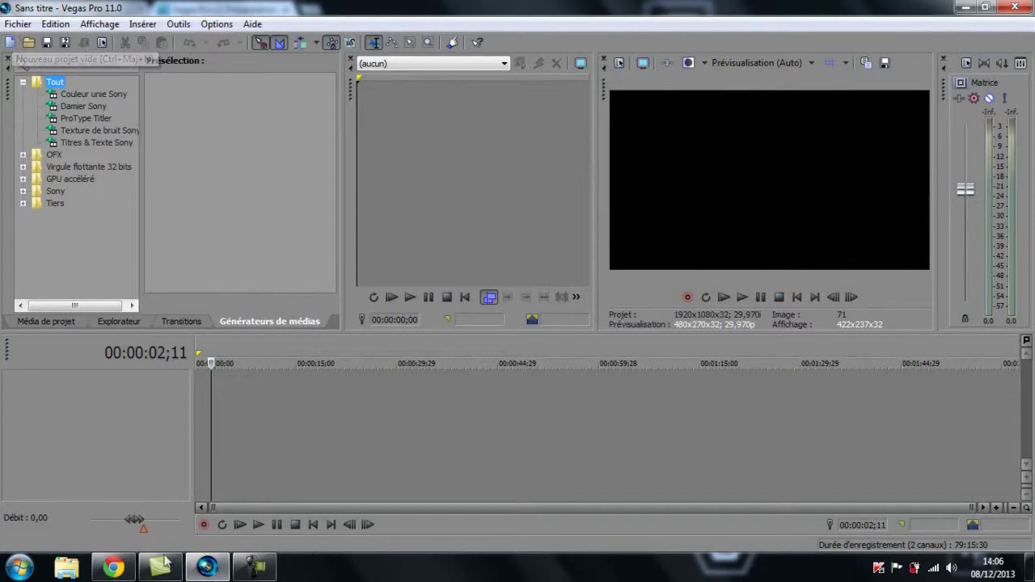
Switch to Chrome, skim the Vegas Pro 12 product page and open its trial download page
click(114, 566)
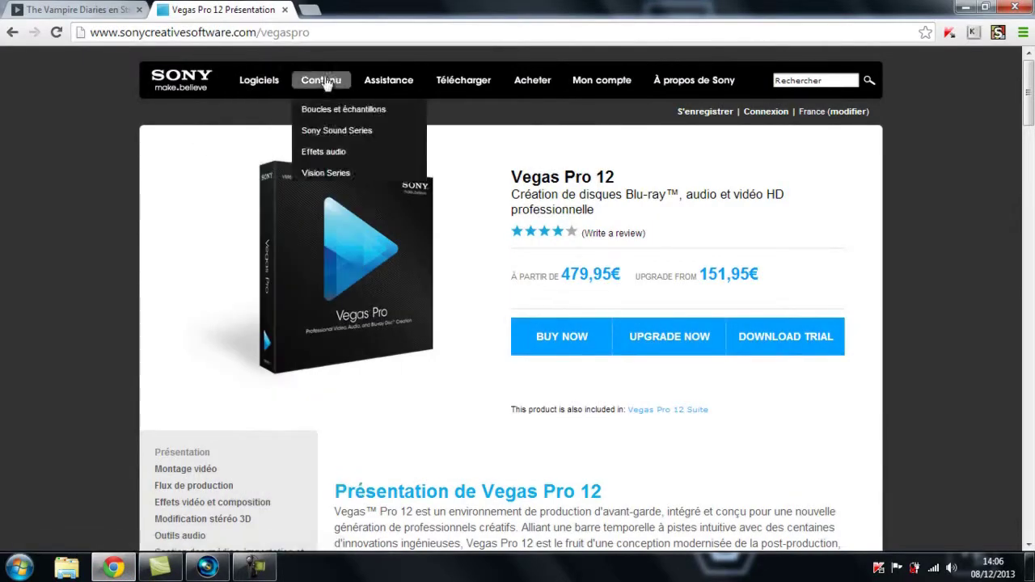
scroll(173, 235, down, 10)
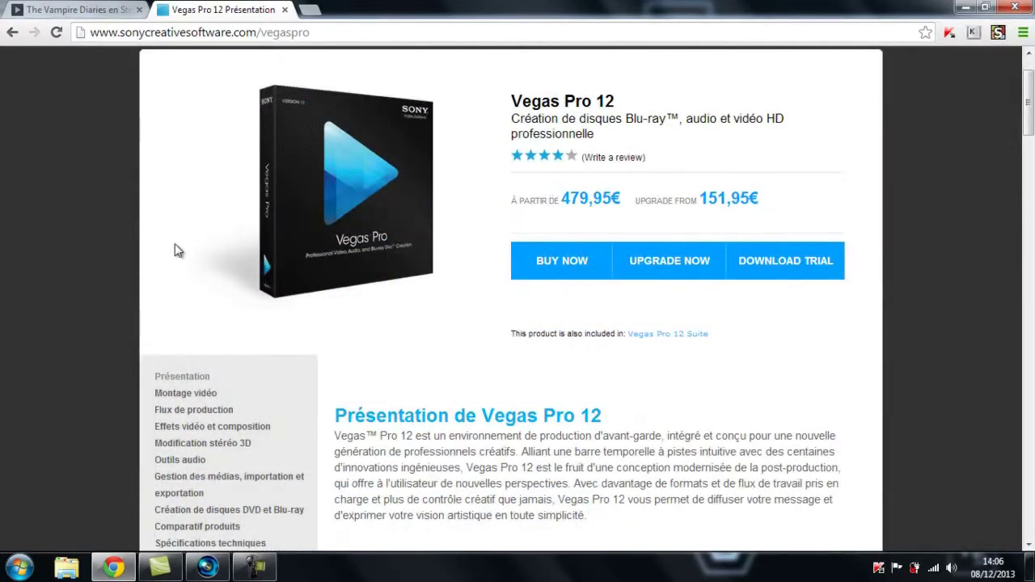
scroll(175, 243, down, 5)
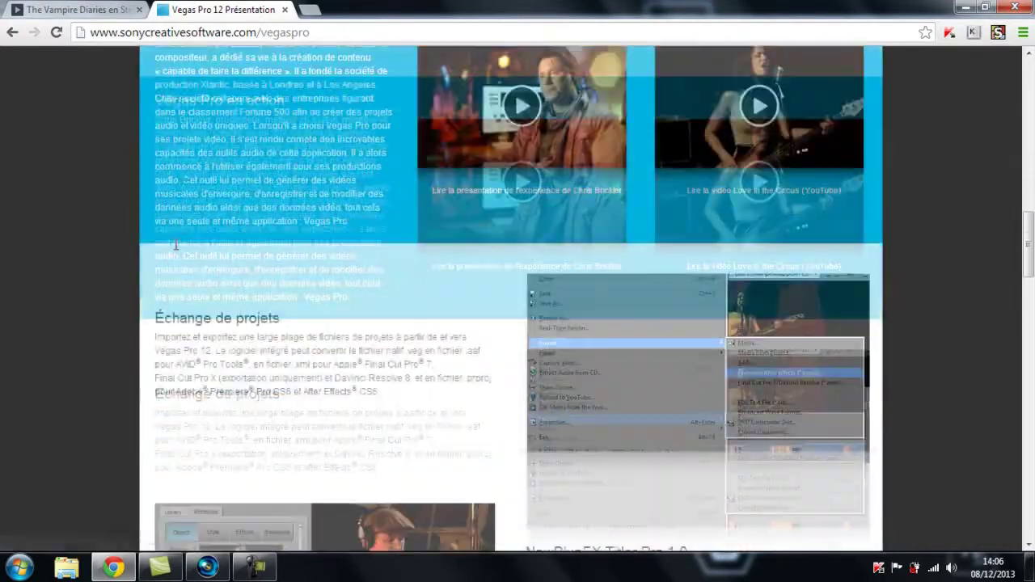
scroll(175, 243, up, 15)
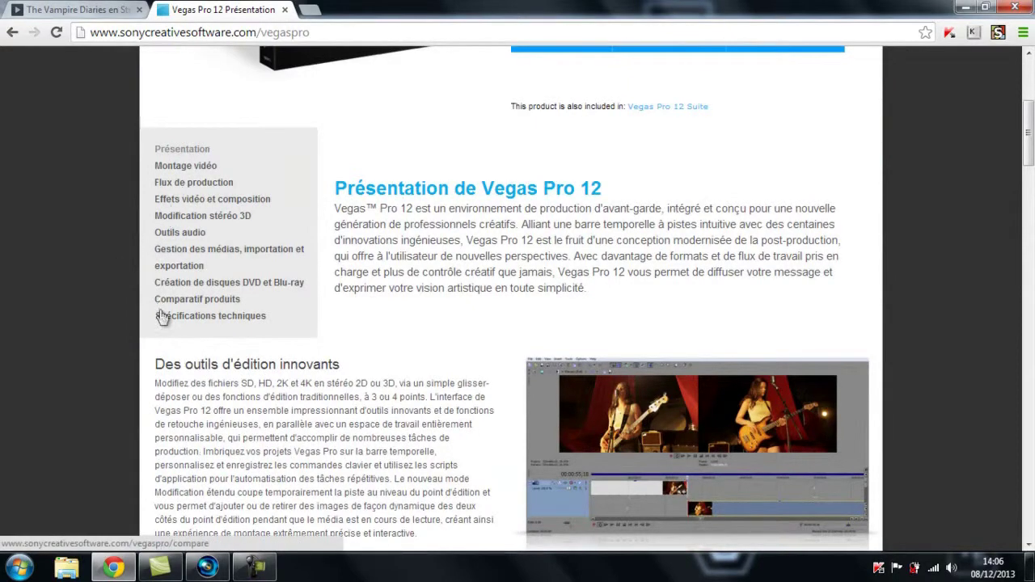
scroll(172, 212, up, 2)
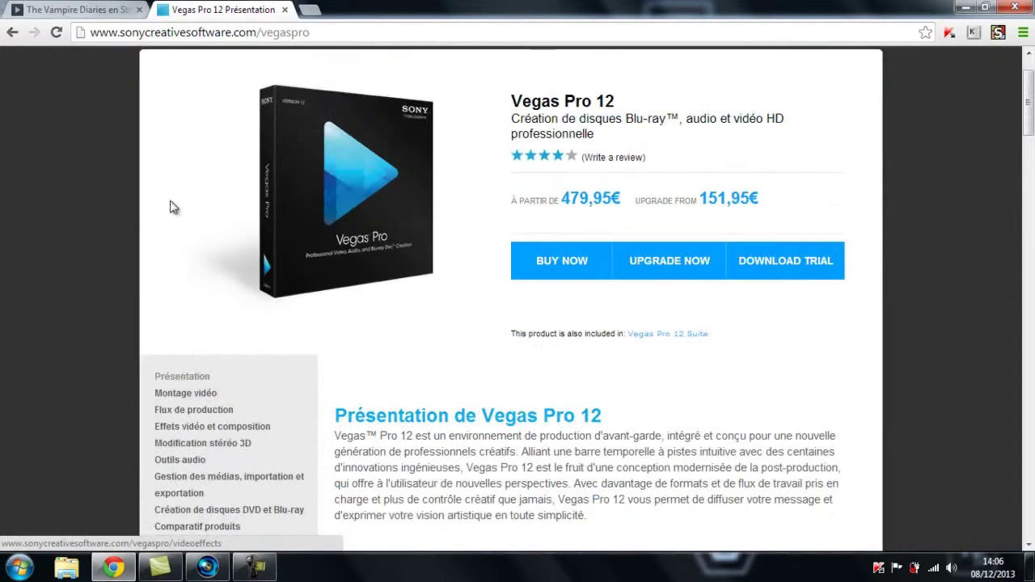
scroll(769, 275, up, 1)
click(792, 345)
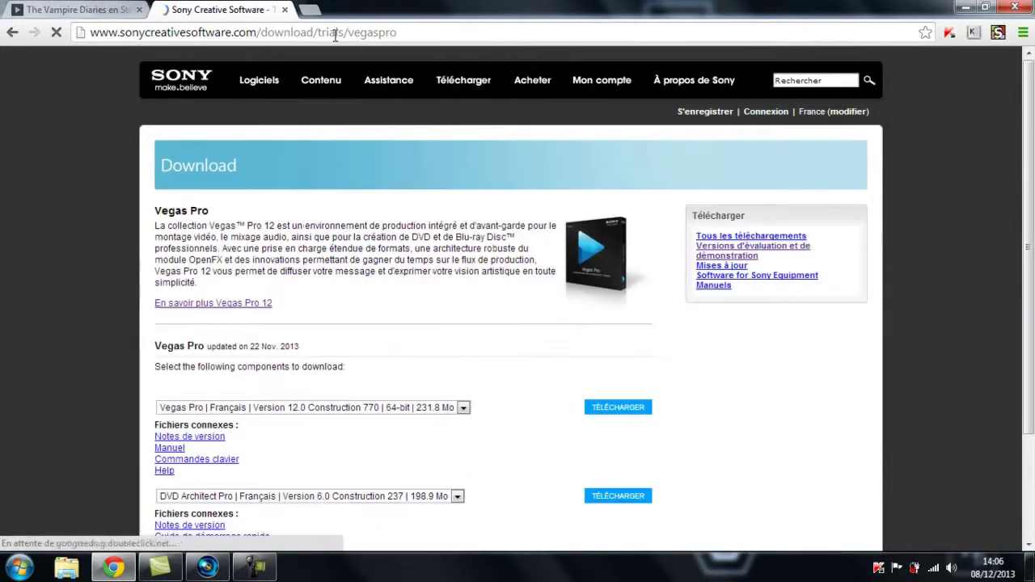
Examine the language versions offered for the Vegas Pro 12.0 and DVD Architect Pro 6.0 trial downloads
scroll(253, 203, down, 3)
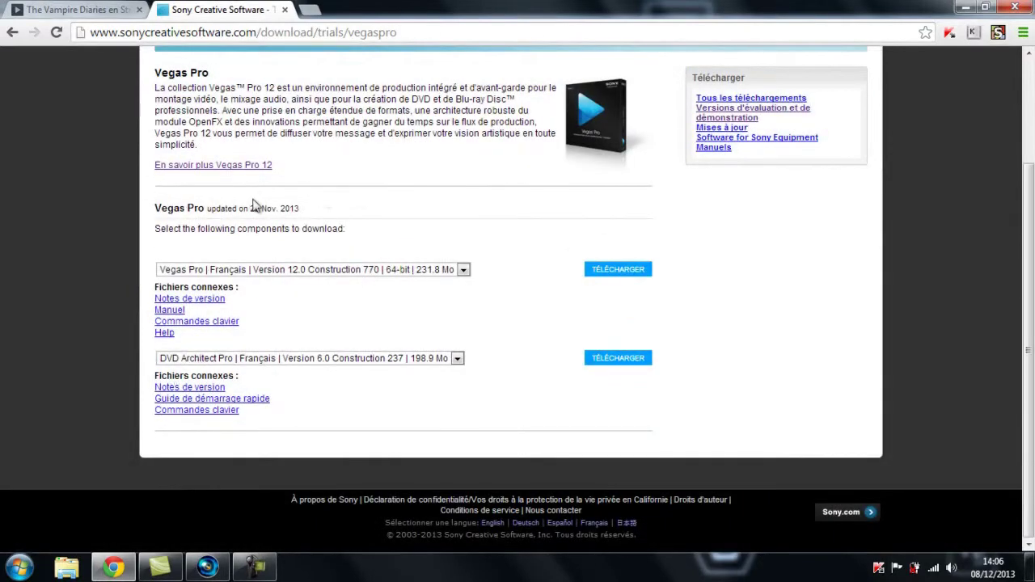
click(271, 270)
click(270, 275)
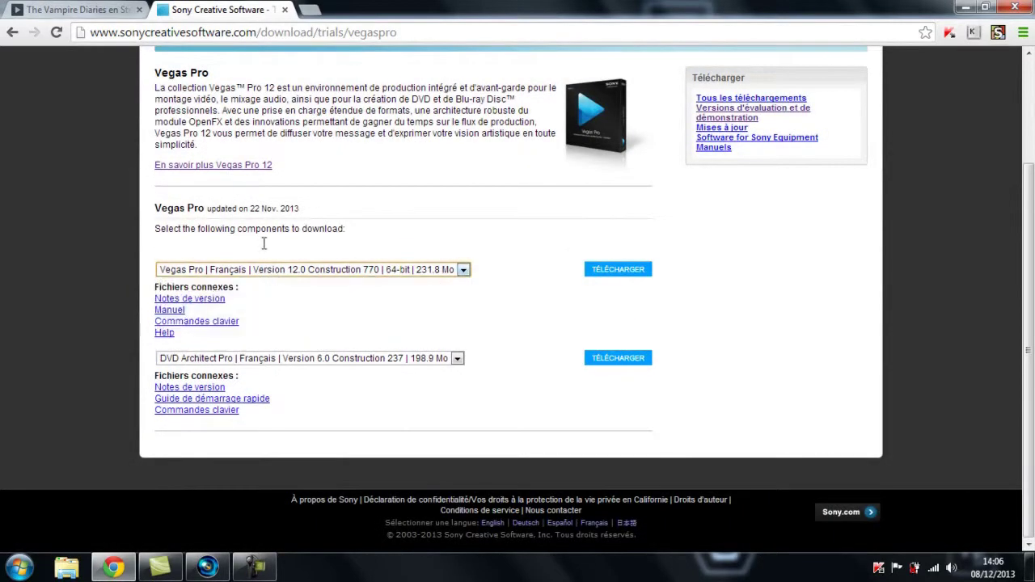
scroll(257, 197, up, 3)
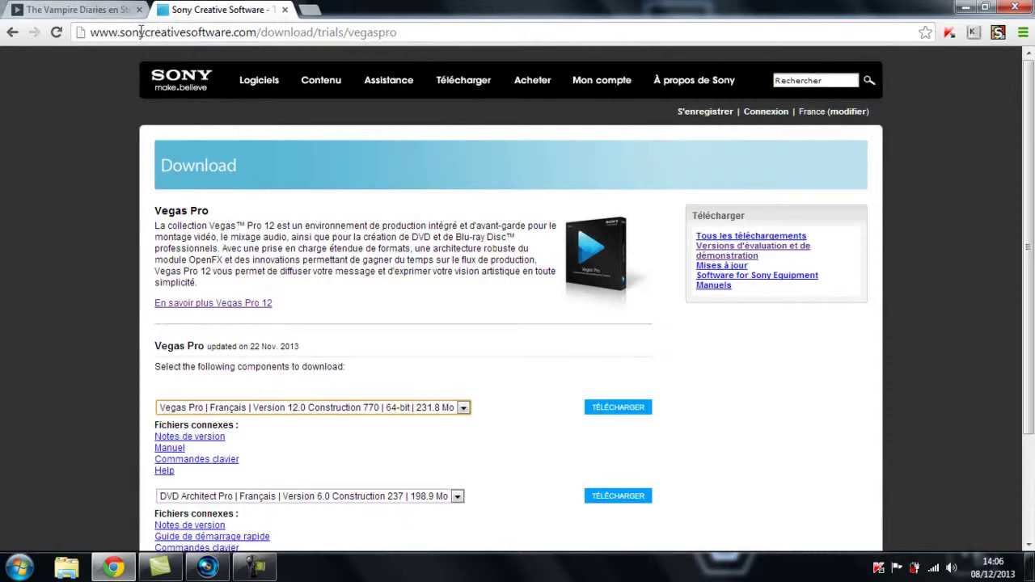
scroll(220, 211, down, 1)
click(246, 332)
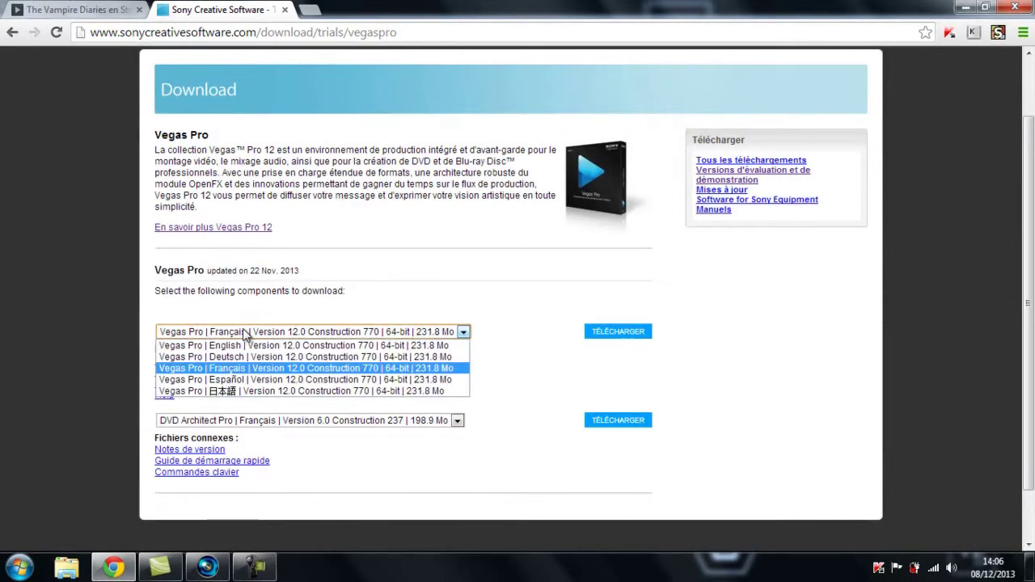
click(246, 332)
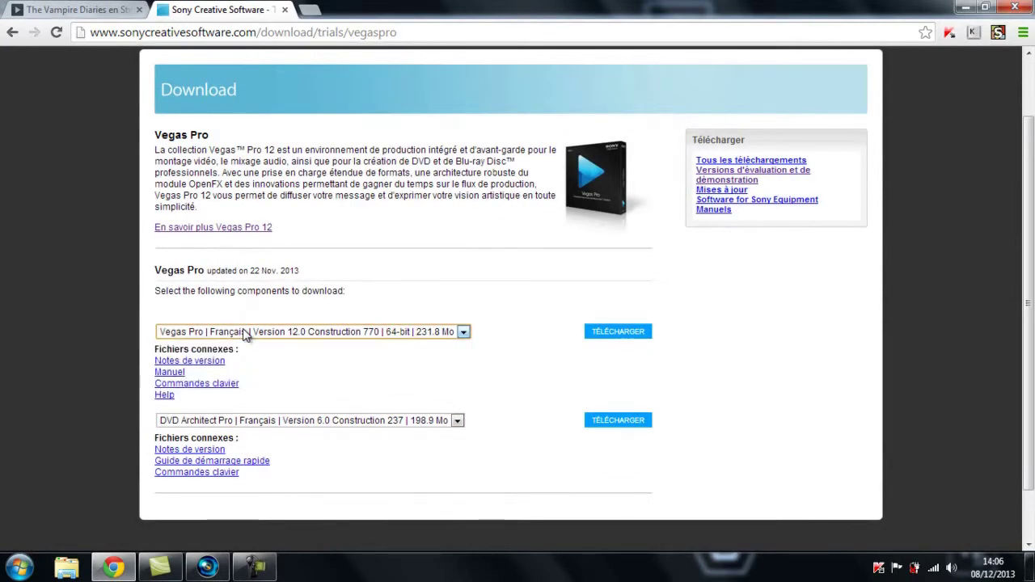
click(328, 335)
click(331, 334)
click(331, 334)
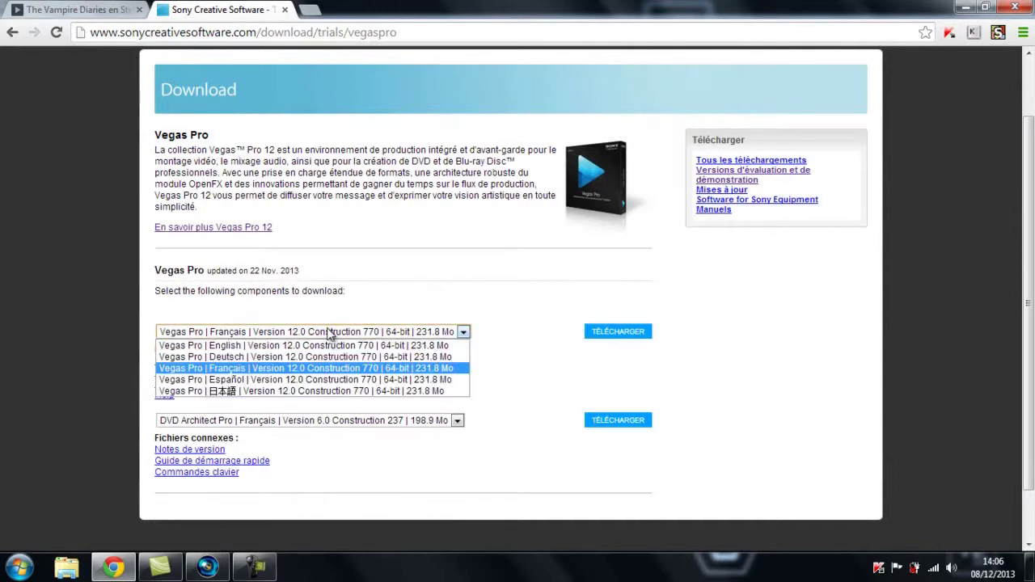
click(329, 335)
click(343, 423)
click(362, 359)
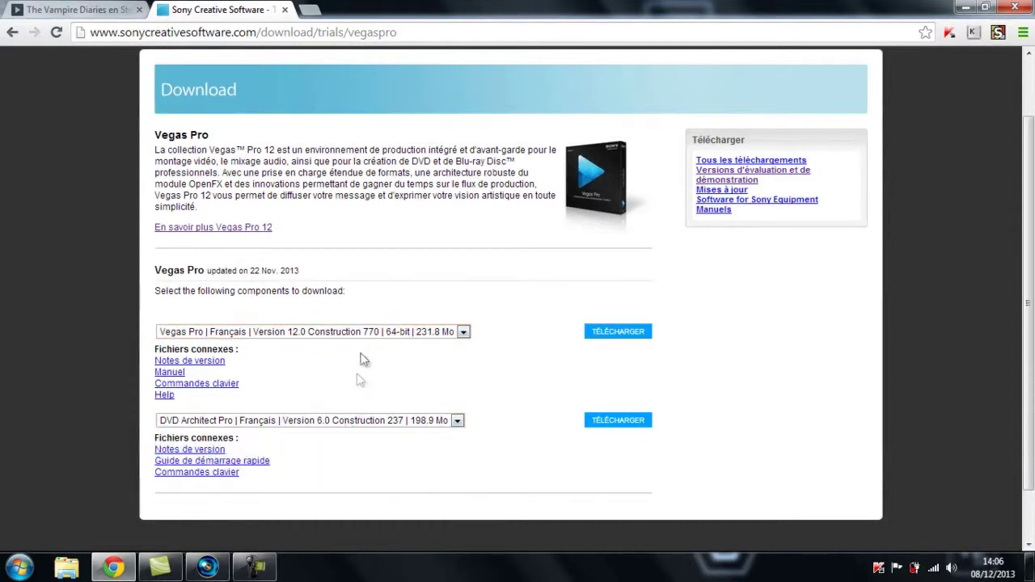
click(364, 336)
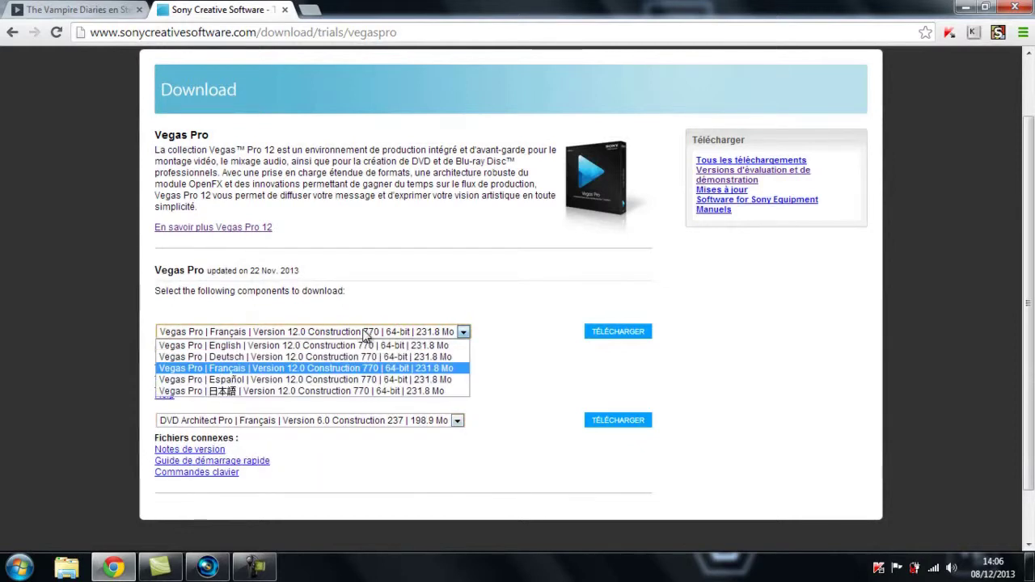
click(364, 337)
Glance at the project in Vegas Pro, return to Chrome and recheck the Vegas Pro 12.0 trial's versions
click(208, 563)
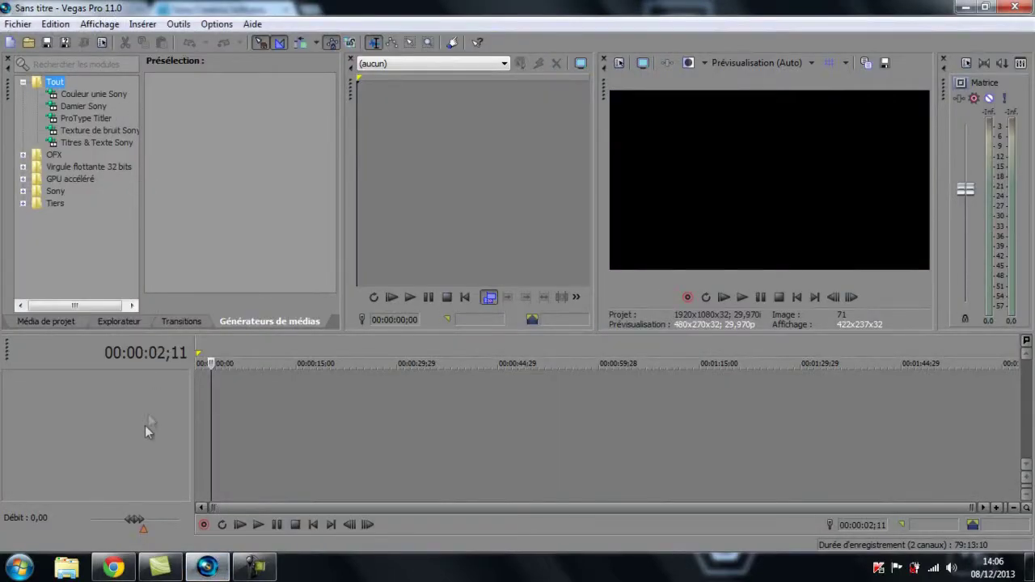
click(119, 563)
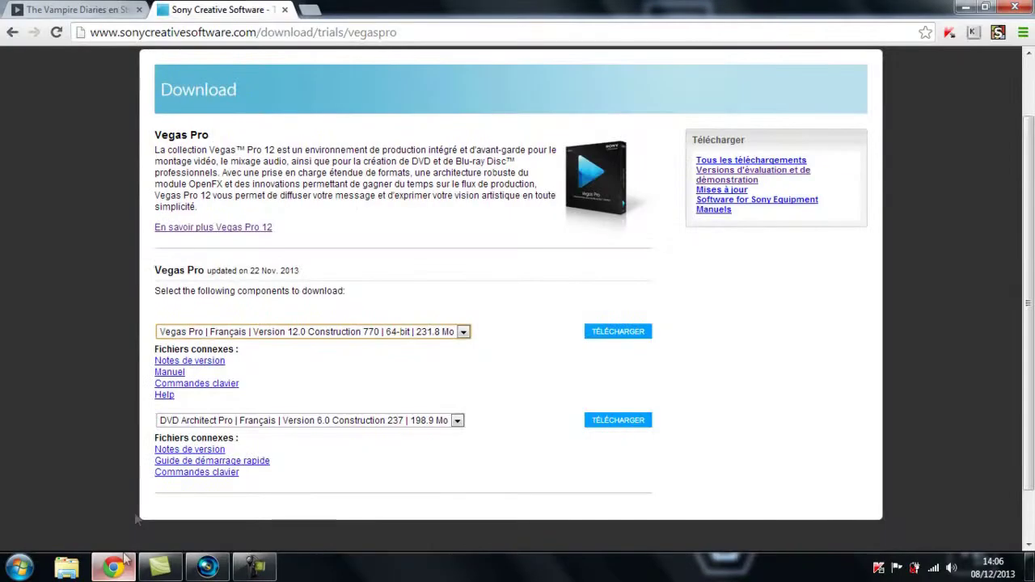
click(327, 339)
click(329, 340)
click(313, 335)
click(464, 334)
Choose the French version of DVD Architect Pro 6.0 and the French 64-bit version of Vegas Pro 12.0
click(386, 422)
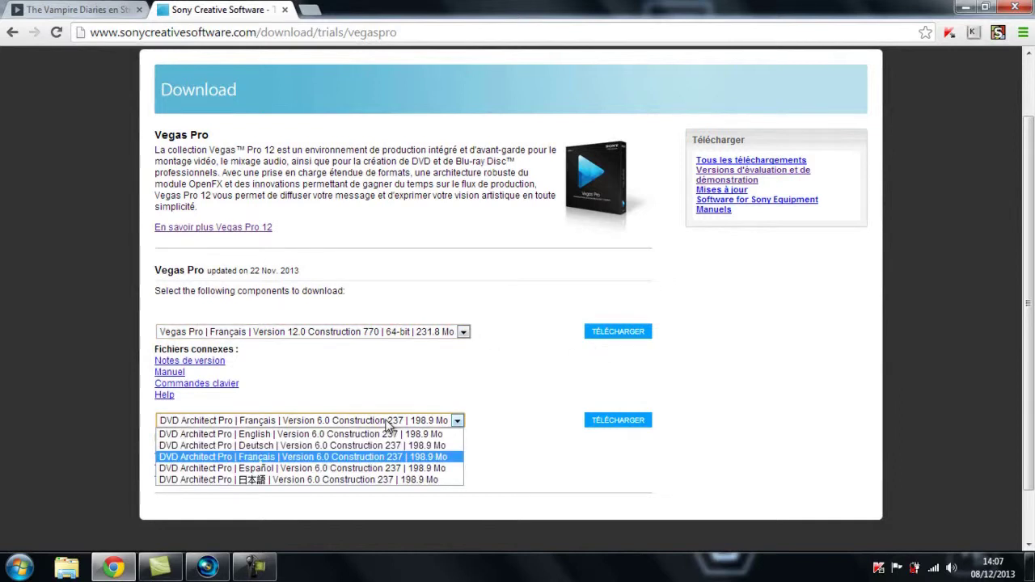
click(334, 457)
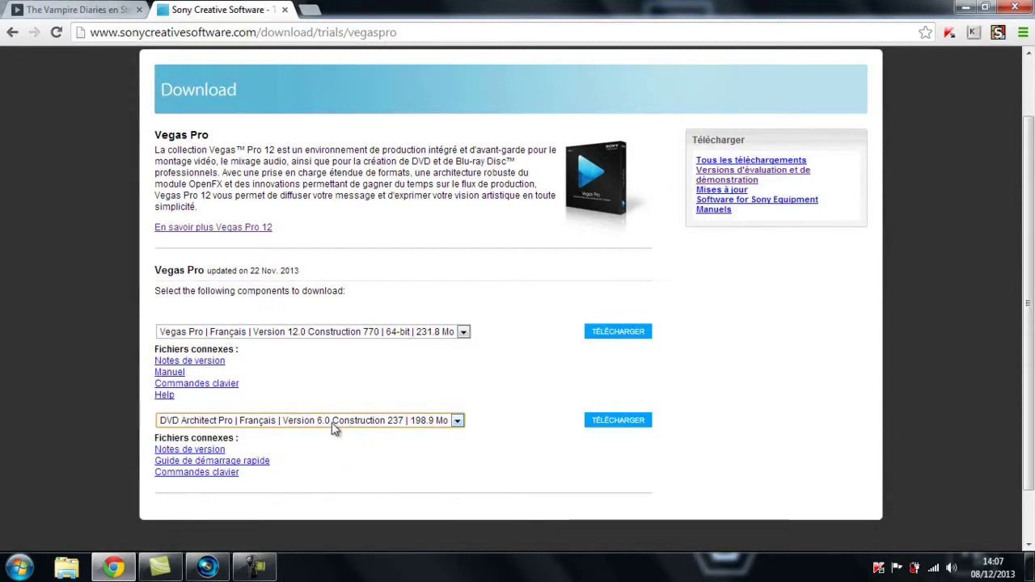
click(335, 429)
click(333, 459)
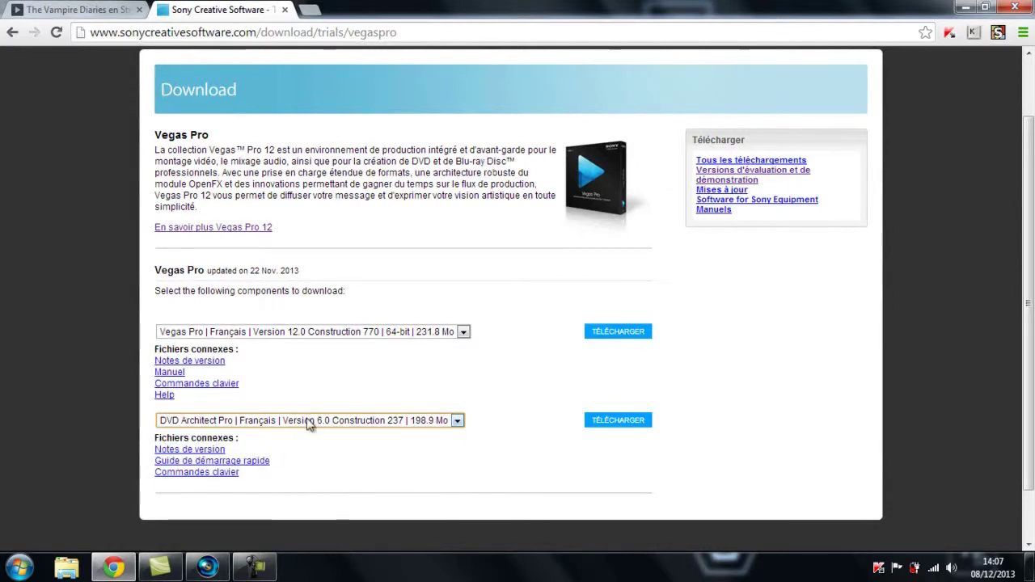
click(323, 334)
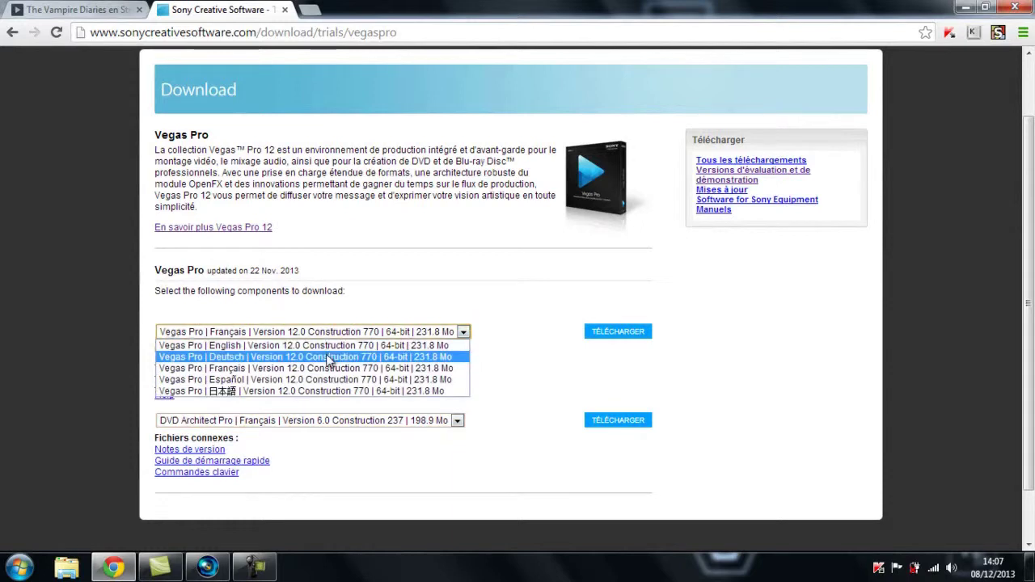
click(279, 369)
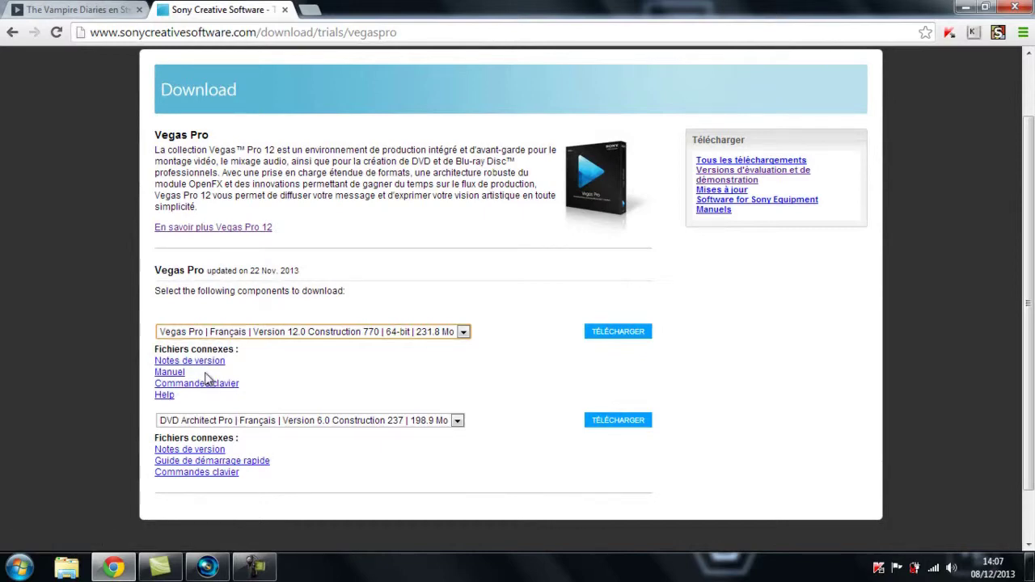
Switch back to the empty project in Vegas Pro 11.0
click(207, 566)
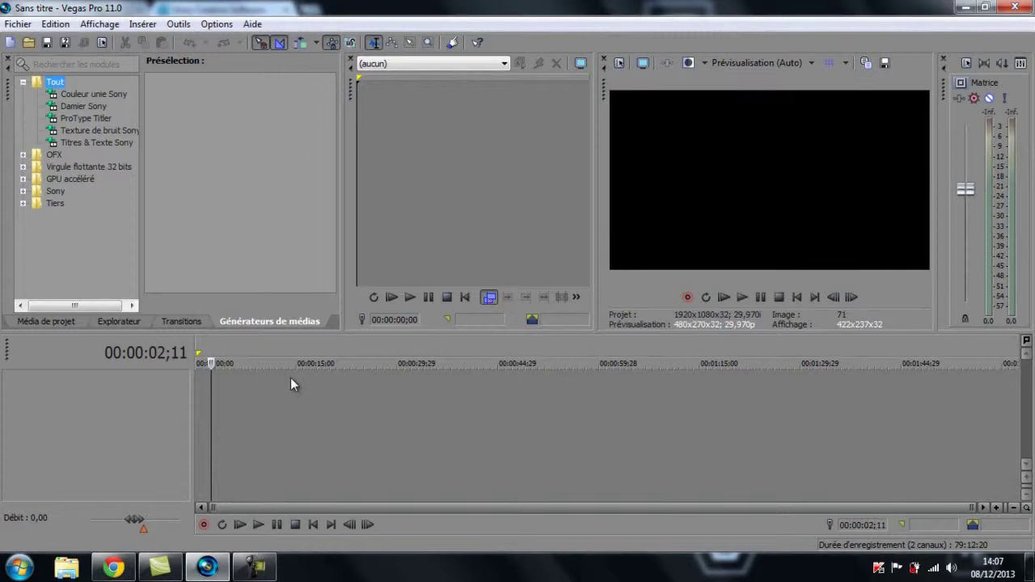